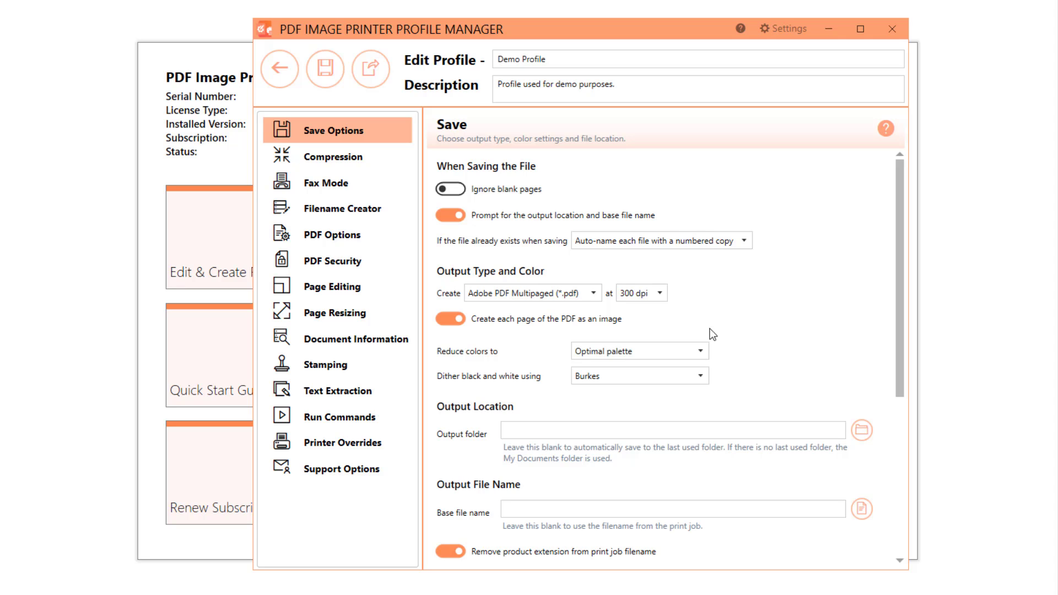
left_click(701, 351)
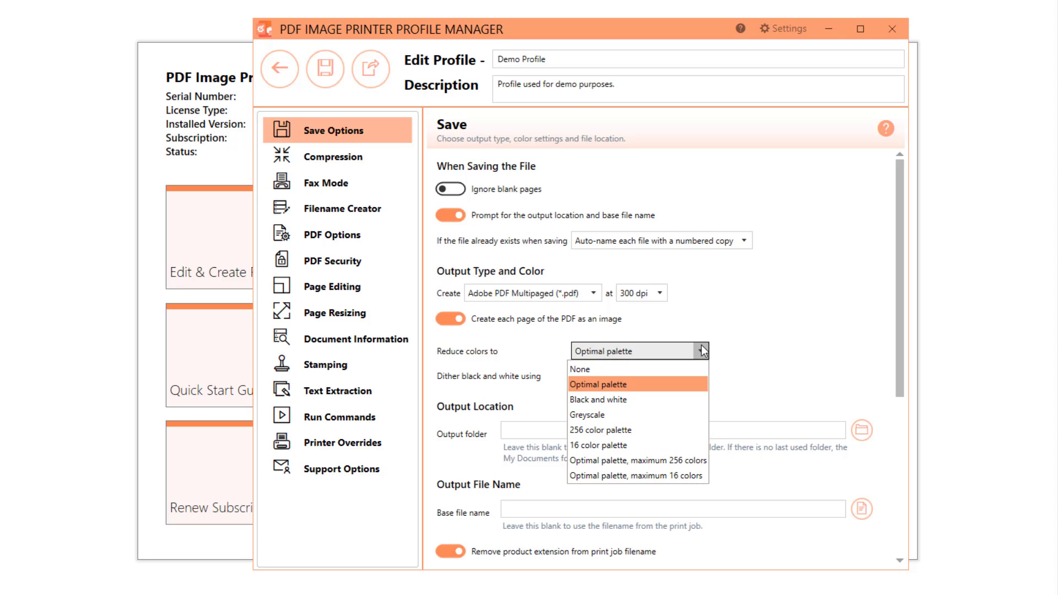
left_click(391, 151)
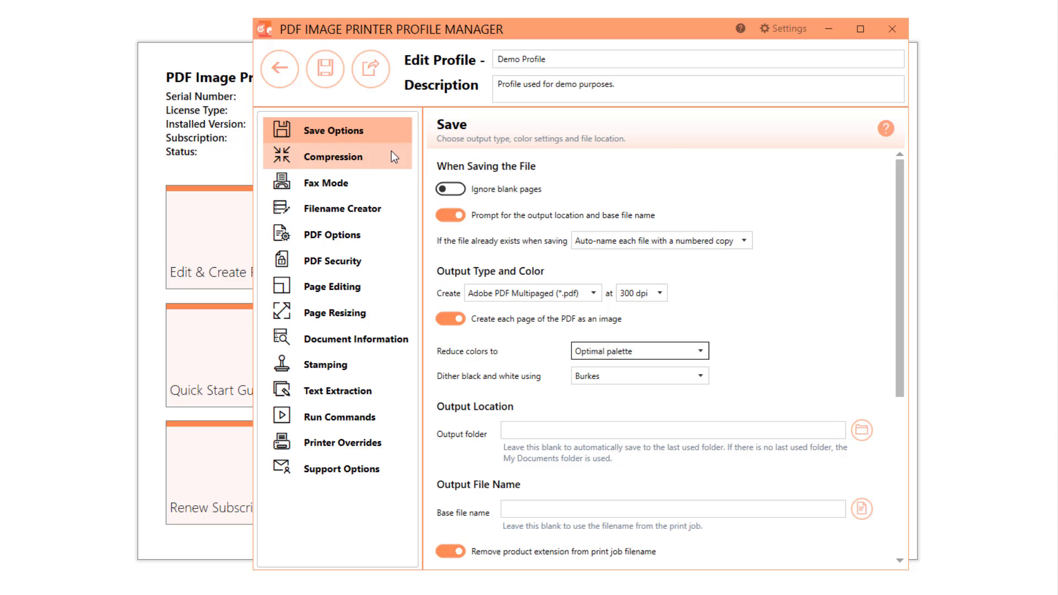
left_click(391, 151)
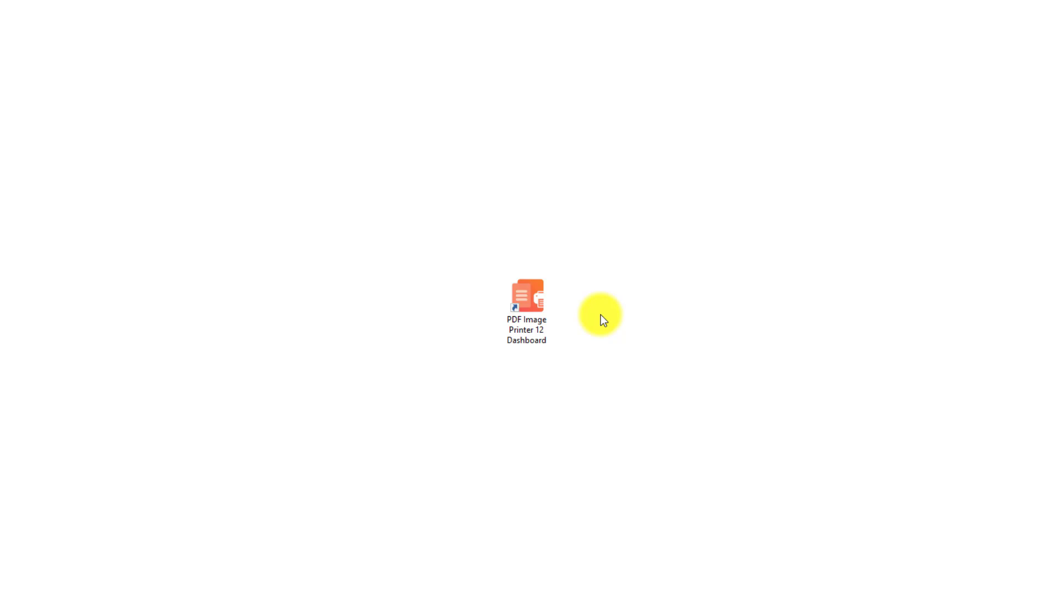
Open the PDF Image Printer 12 Dashboard and start creating a new profile in the profile manager.
left_click(527, 300)
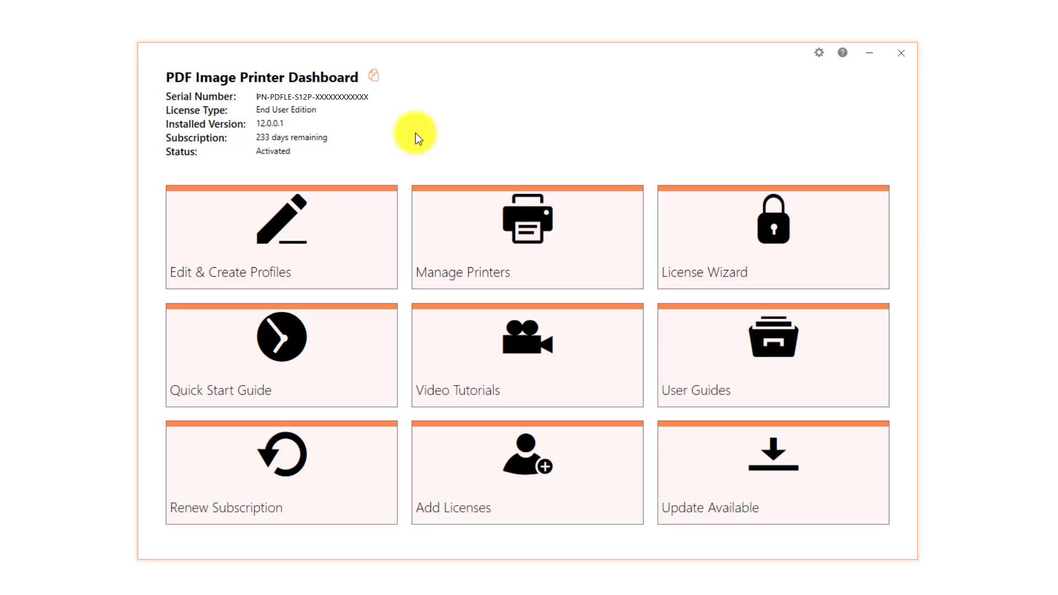
left_click(366, 238)
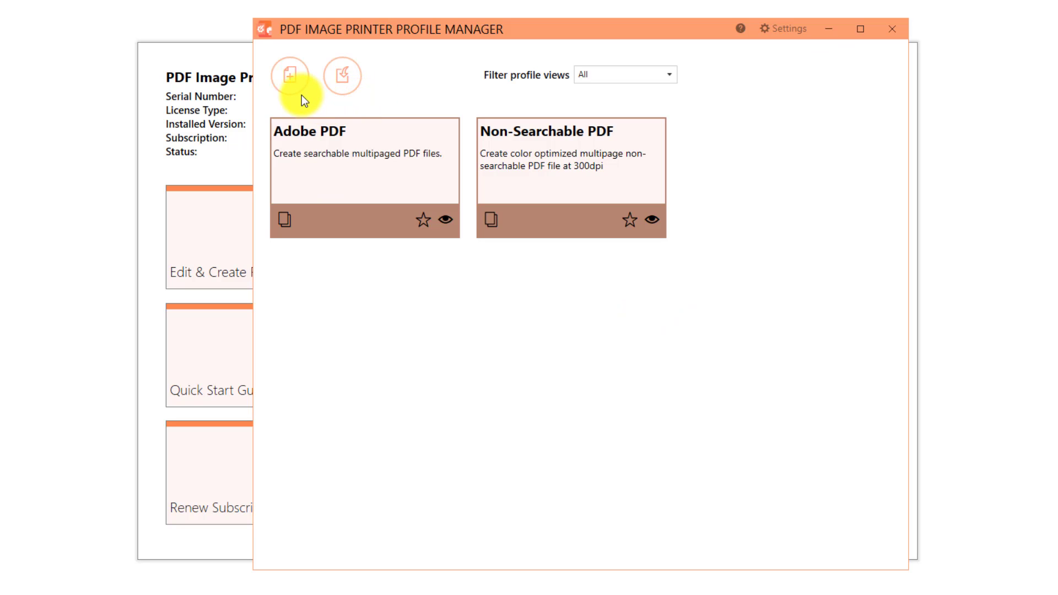
left_click(296, 88)
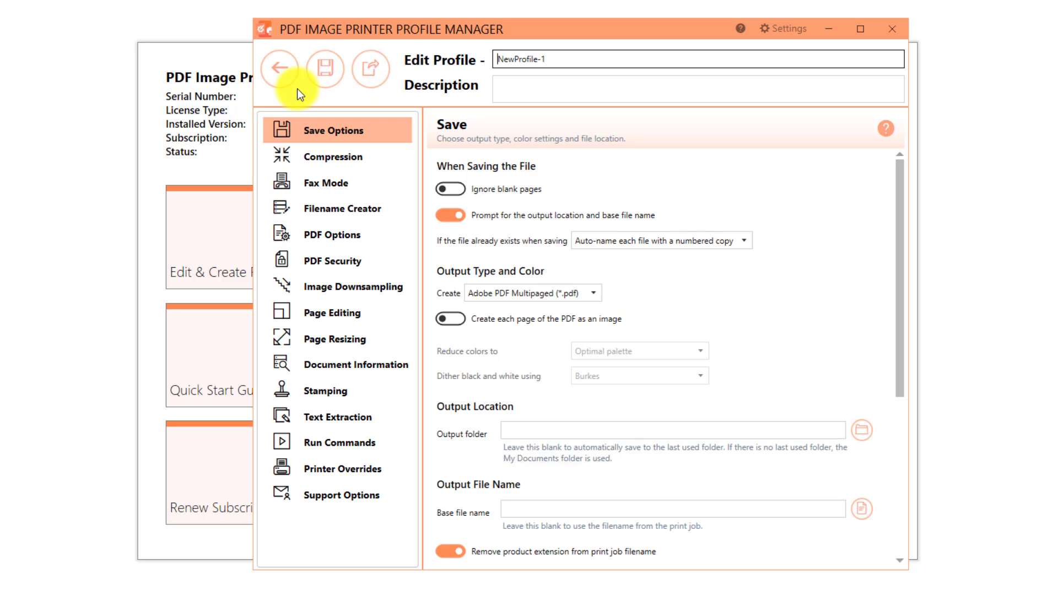
Name the new profile Demo Profile and give it the description "Profile used for demo purposes.".
left_click_drag(559, 61, 456, 64)
type("D")
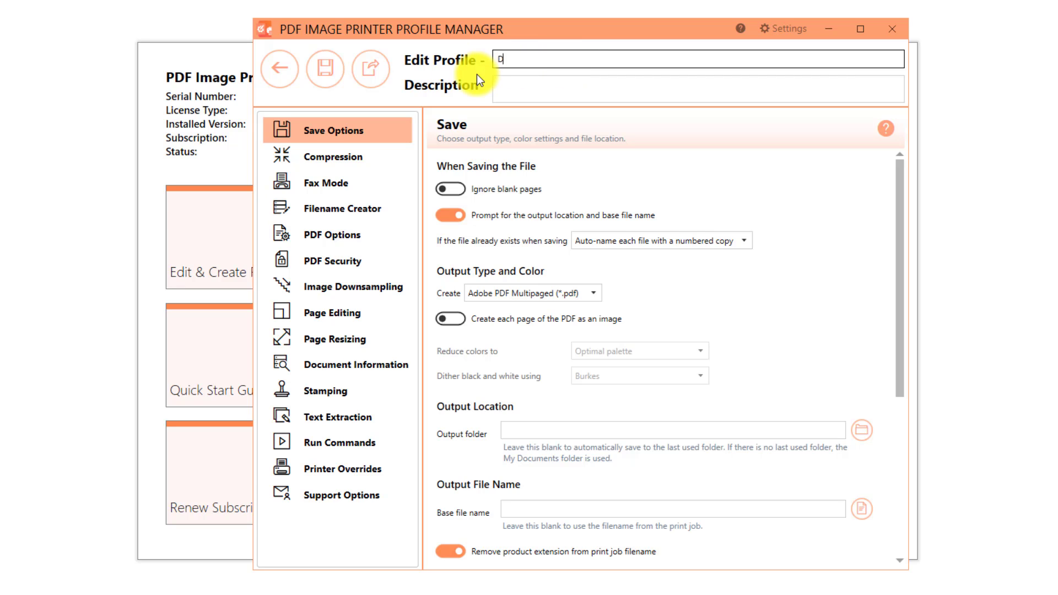
type("emo Profile")
left_click(569, 82)
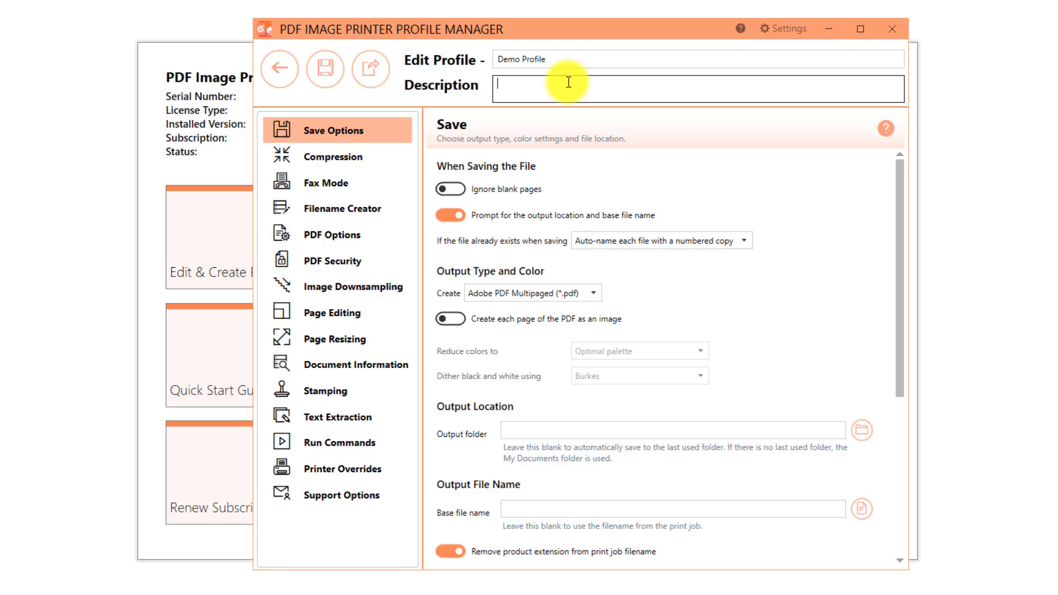
type("Profile used for demo purposes.")
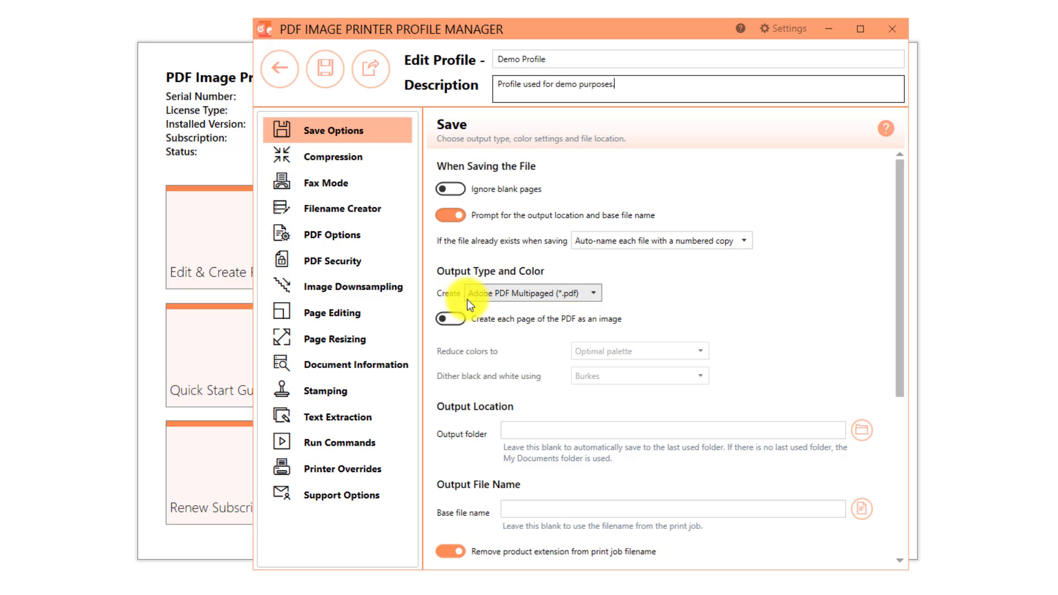
Turn on creating each page of the PDF as an image, with colors reduced to Optimal palette.
left_click(455, 321)
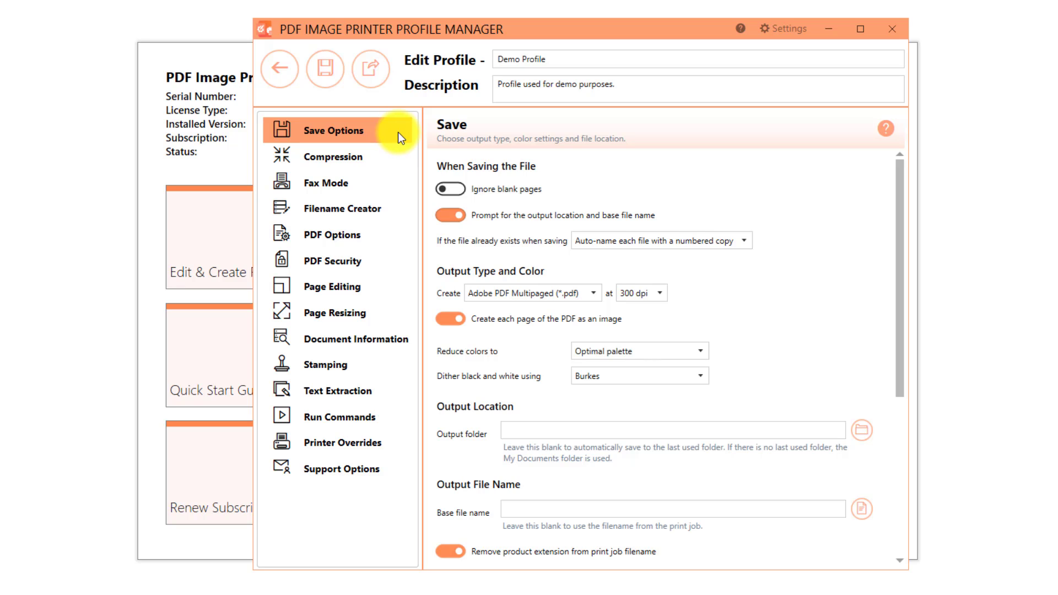
left_click(697, 349)
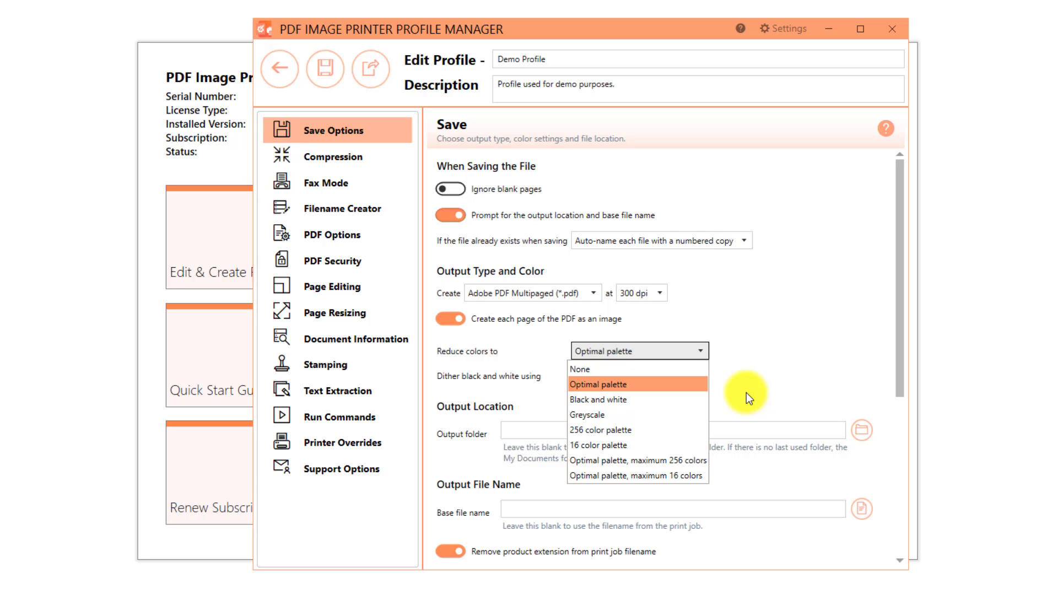
left_click(681, 409)
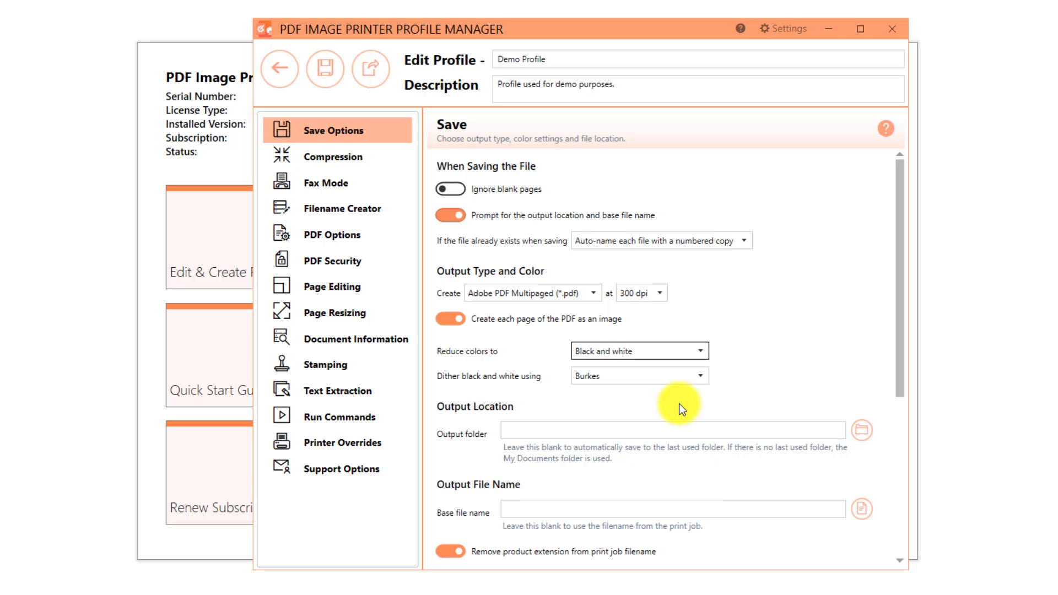
left_click(699, 382)
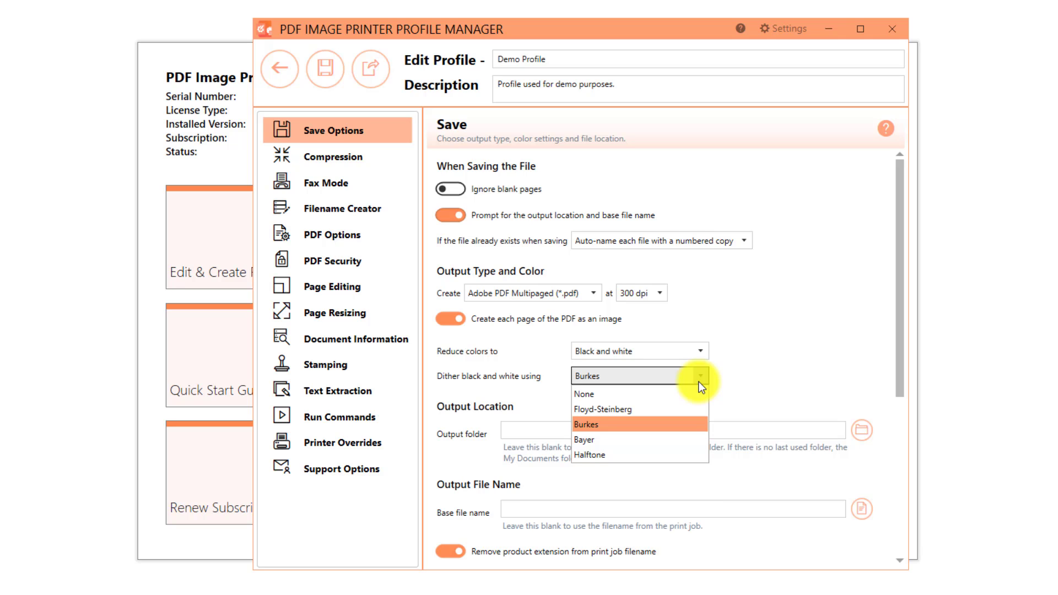
left_click(699, 381)
left_click(700, 352)
left_click(693, 383)
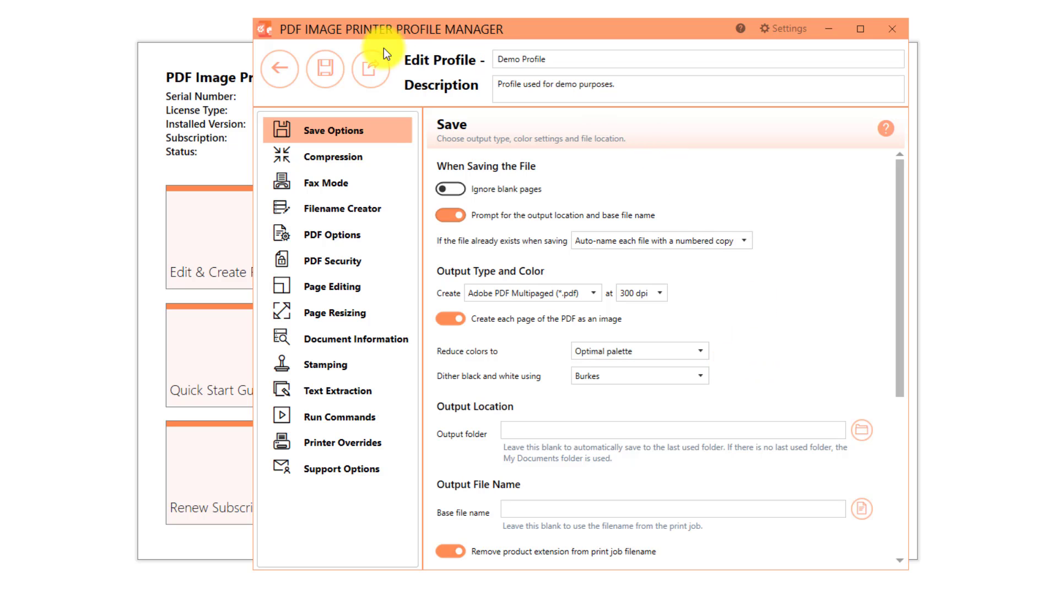
Examine the PDF compression options and the available output resolutions.
left_click(380, 158)
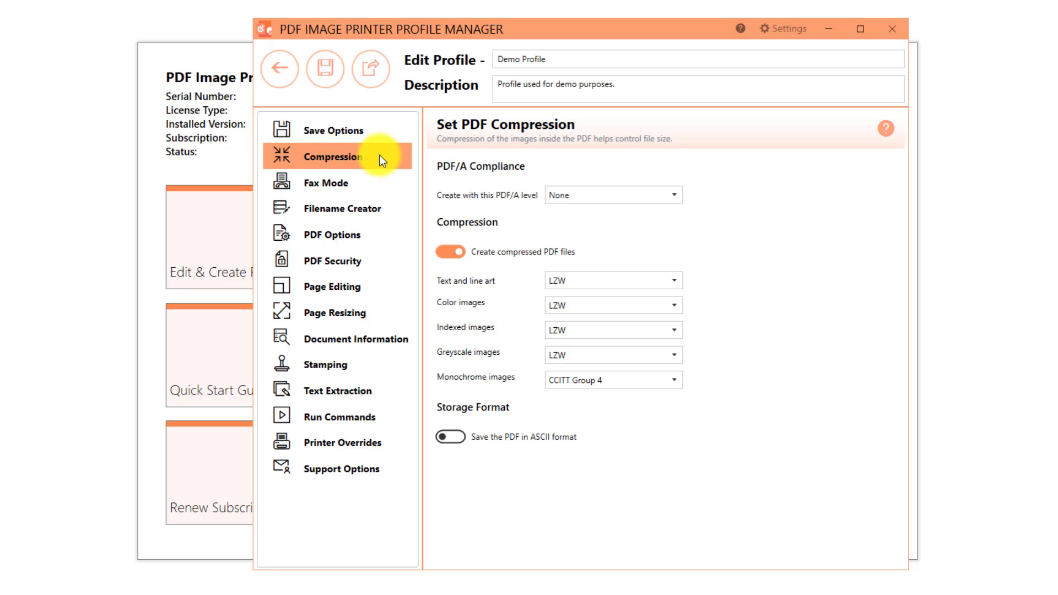
left_click(450, 252)
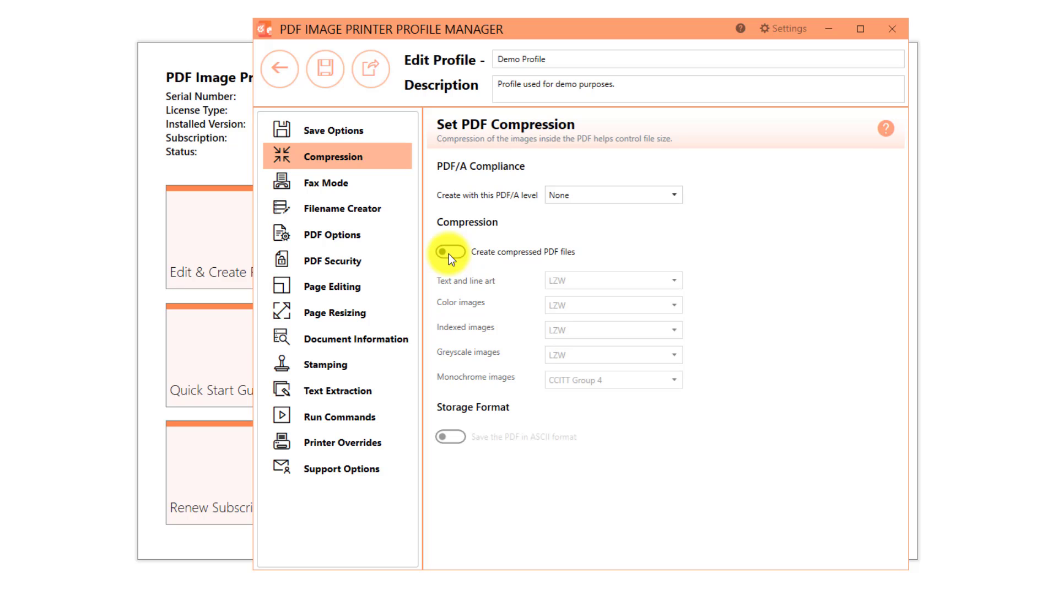
left_click(449, 254)
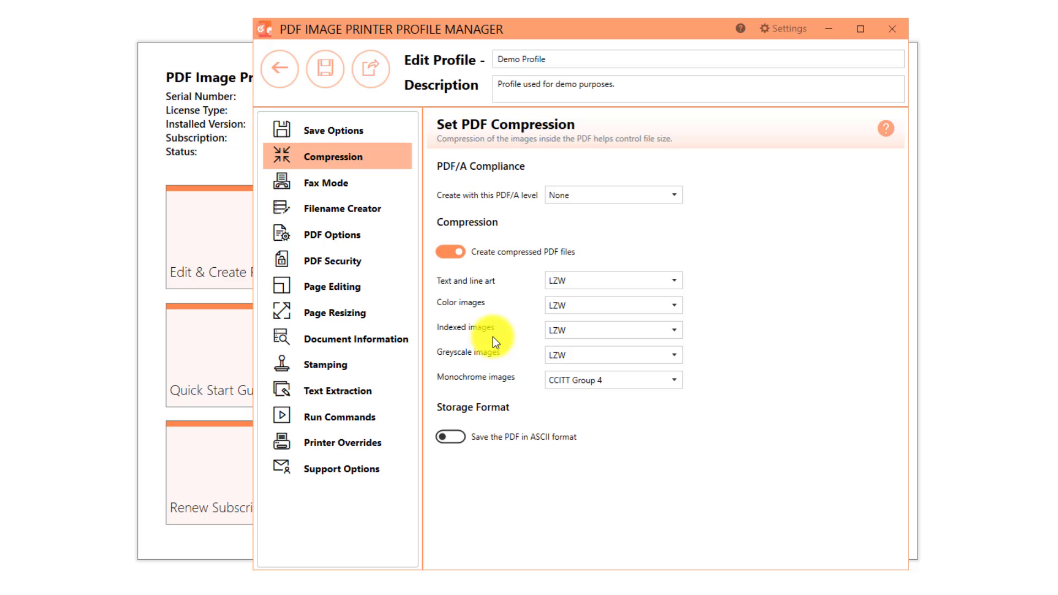
left_click(585, 313)
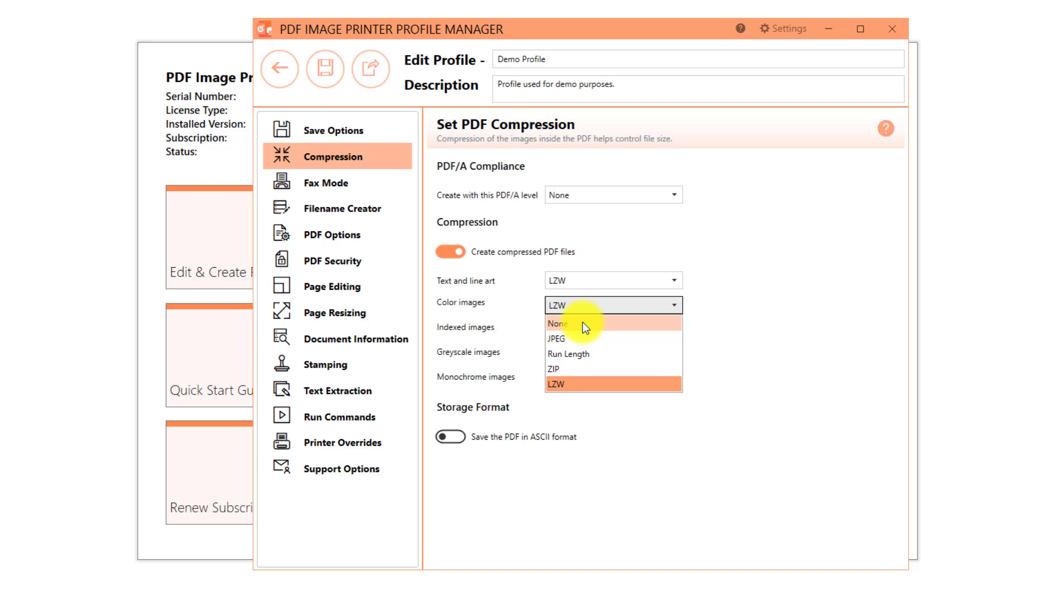
left_click(766, 338)
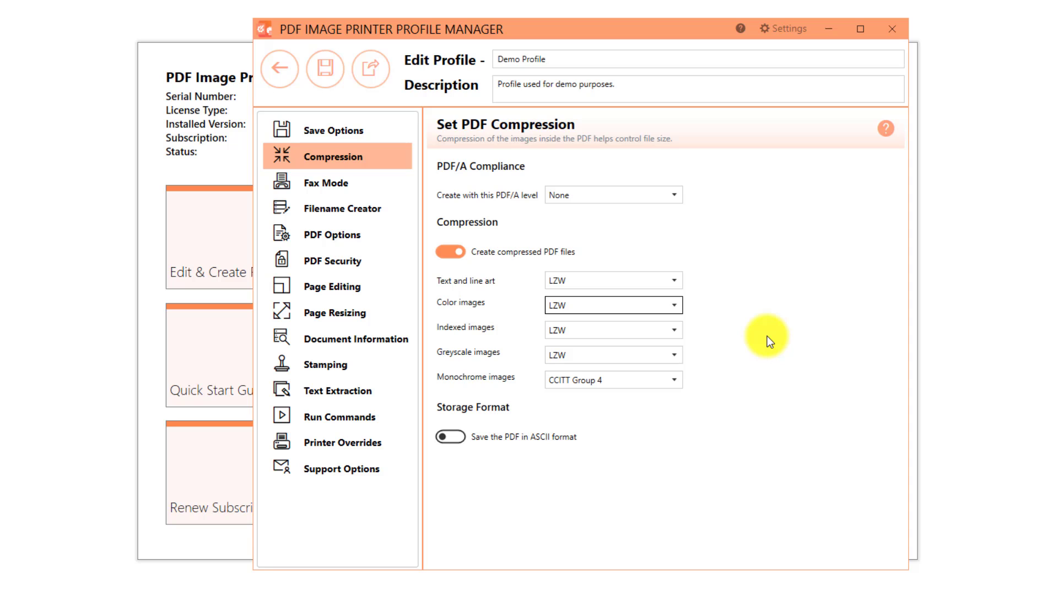
left_click(389, 130)
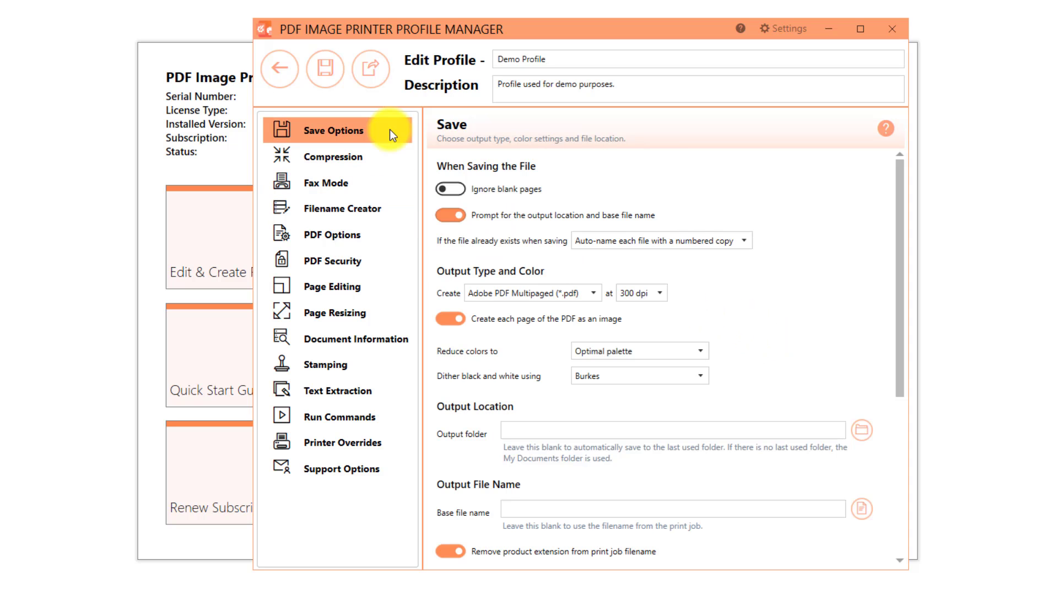
left_click(659, 293)
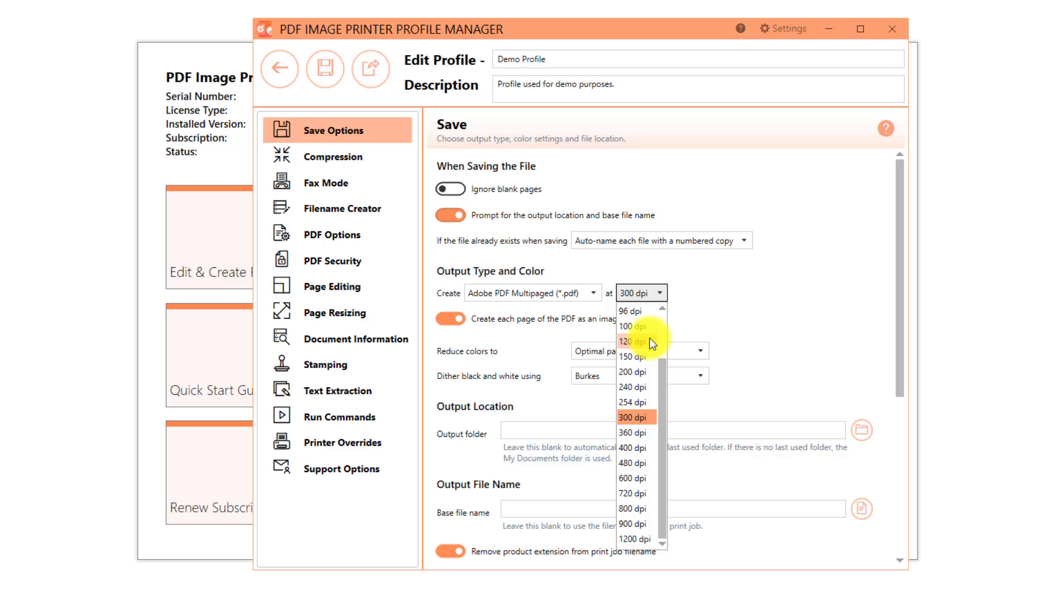
left_click(753, 314)
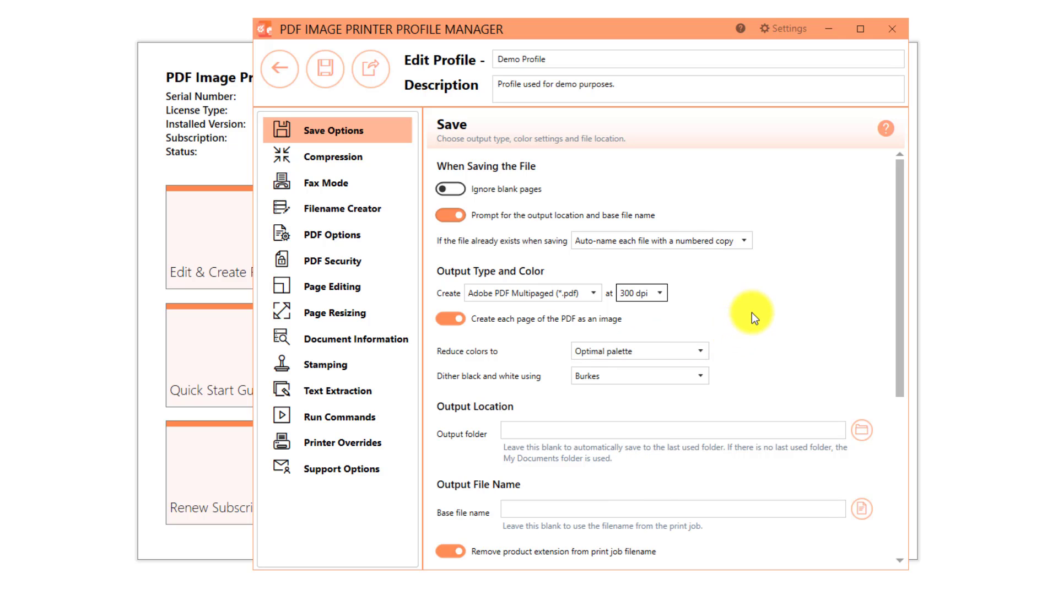
Save the Demo Profile and close the profile manager.
left_click(324, 84)
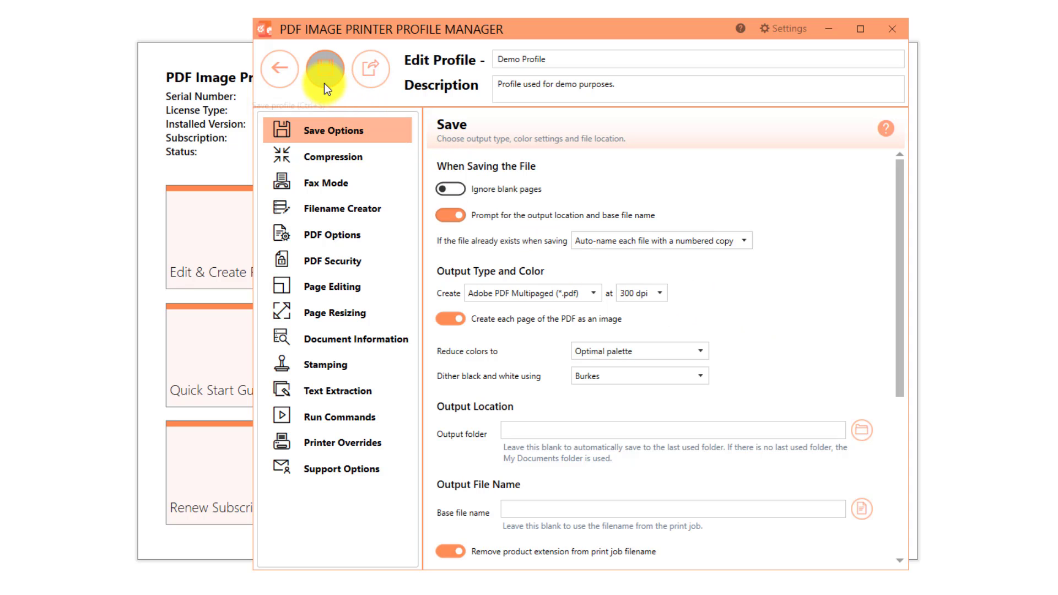
left_click(280, 84)
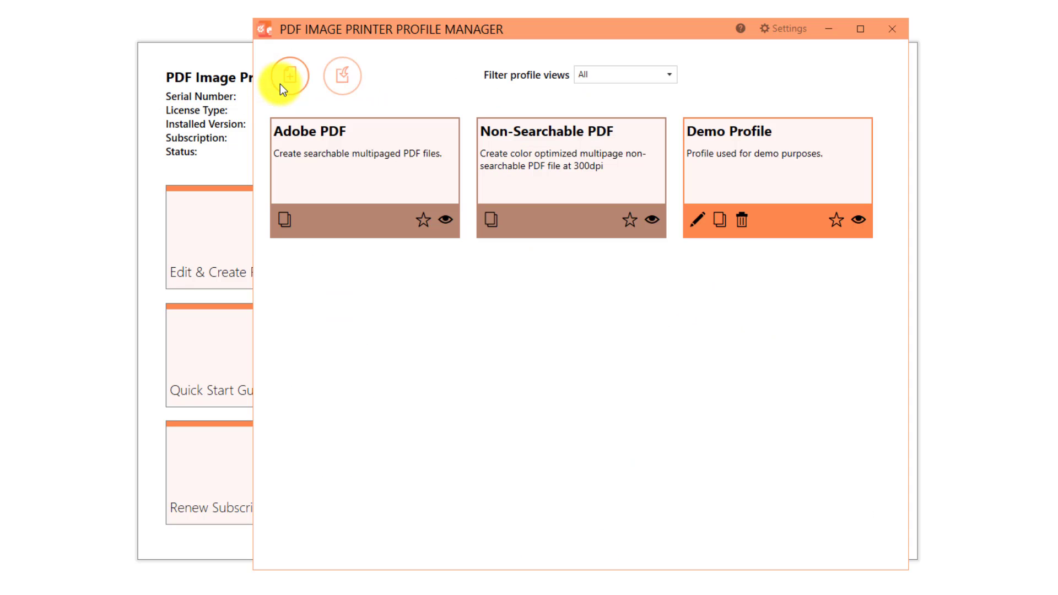
left_click(897, 29)
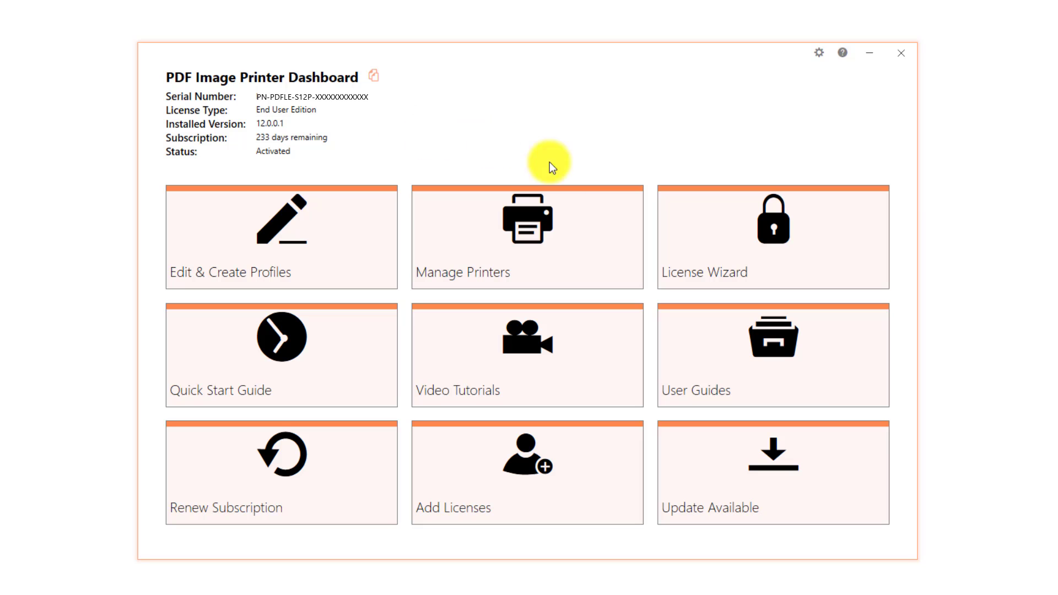
Assign Demo Profile to the PDF Image Printer 12 printer, save it, and close the dashboard.
left_click(576, 212)
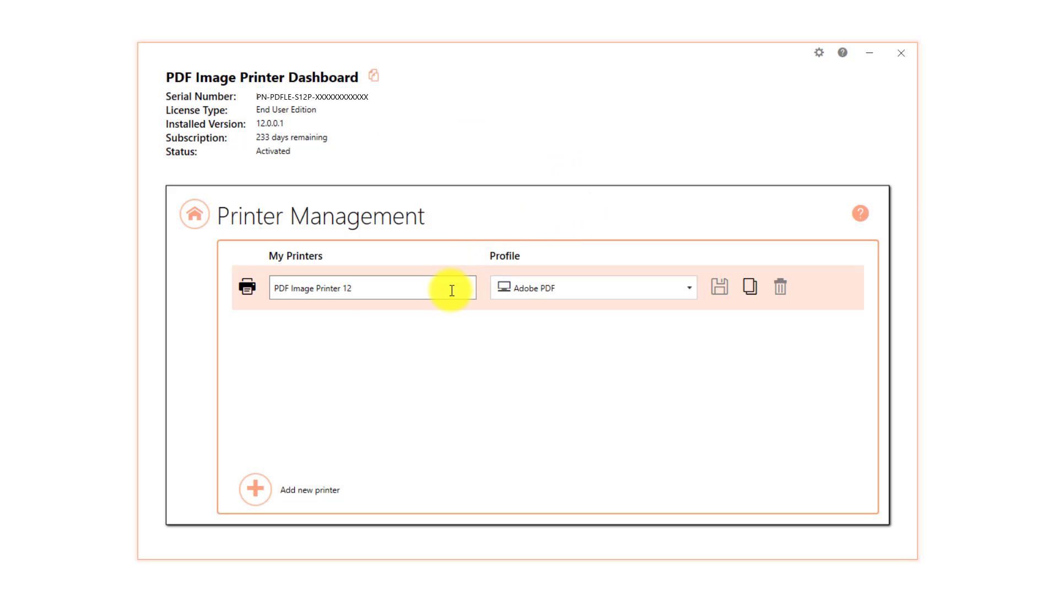
left_click(693, 290)
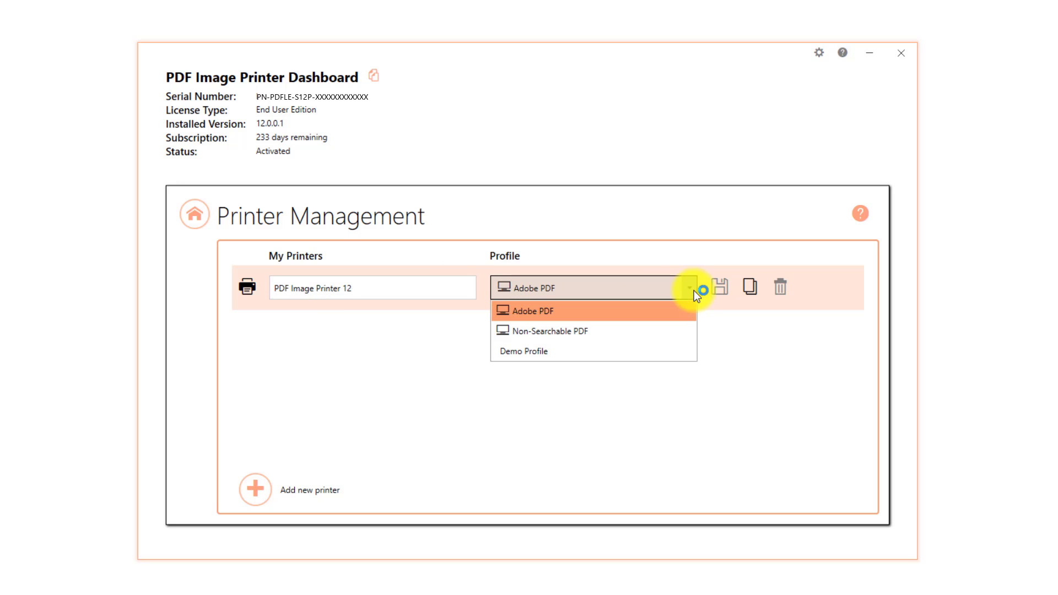
left_click(683, 353)
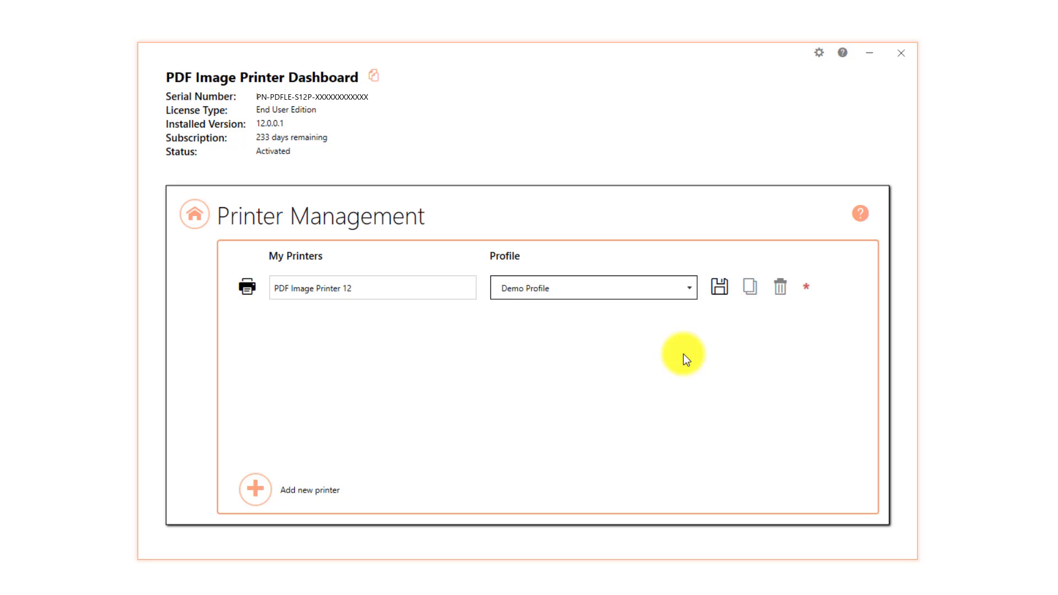
left_click(724, 293)
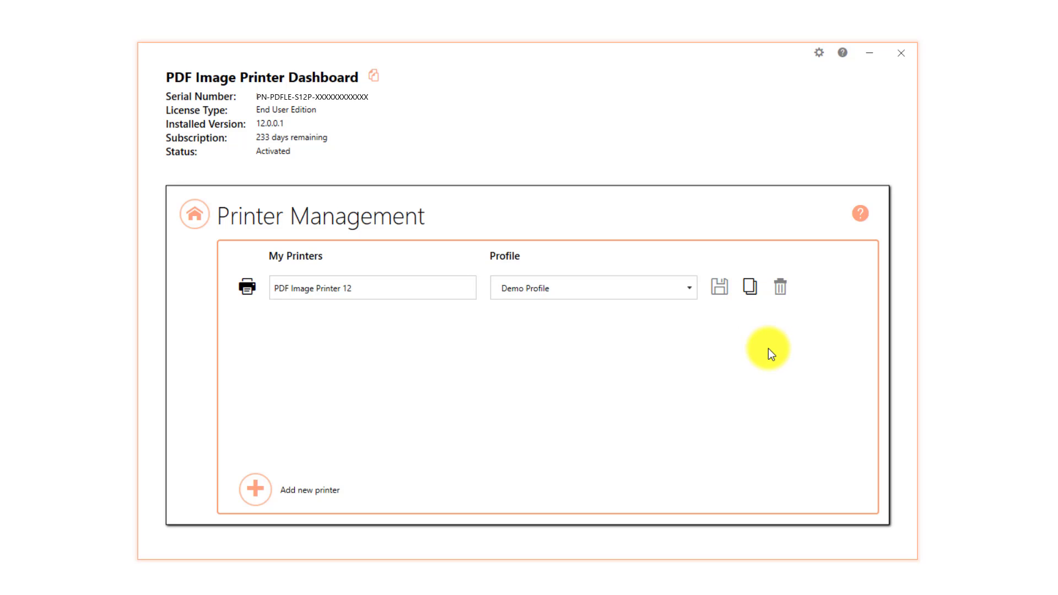
left_click(195, 225)
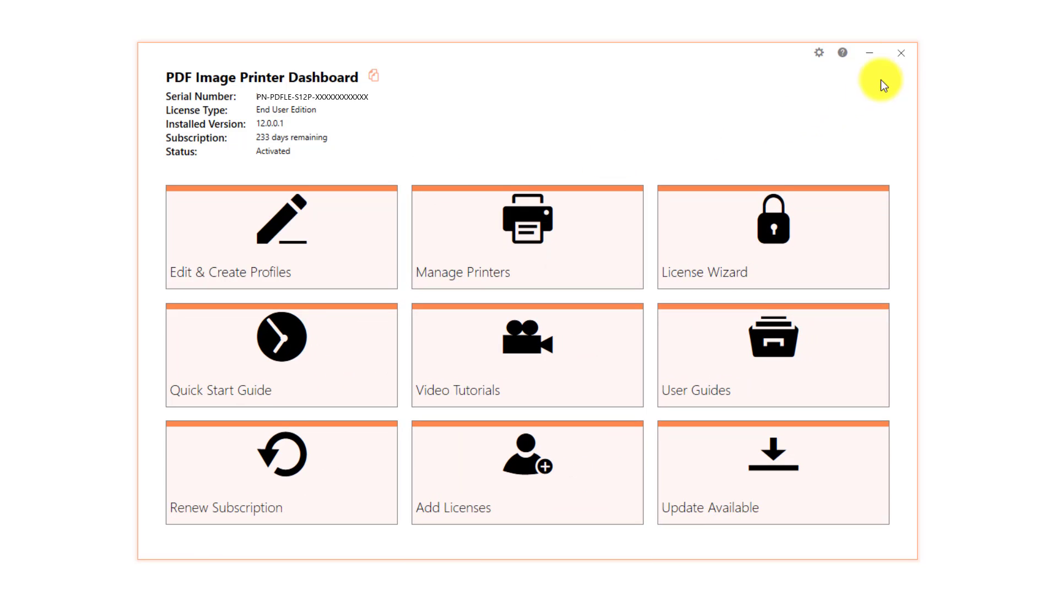
left_click(907, 50)
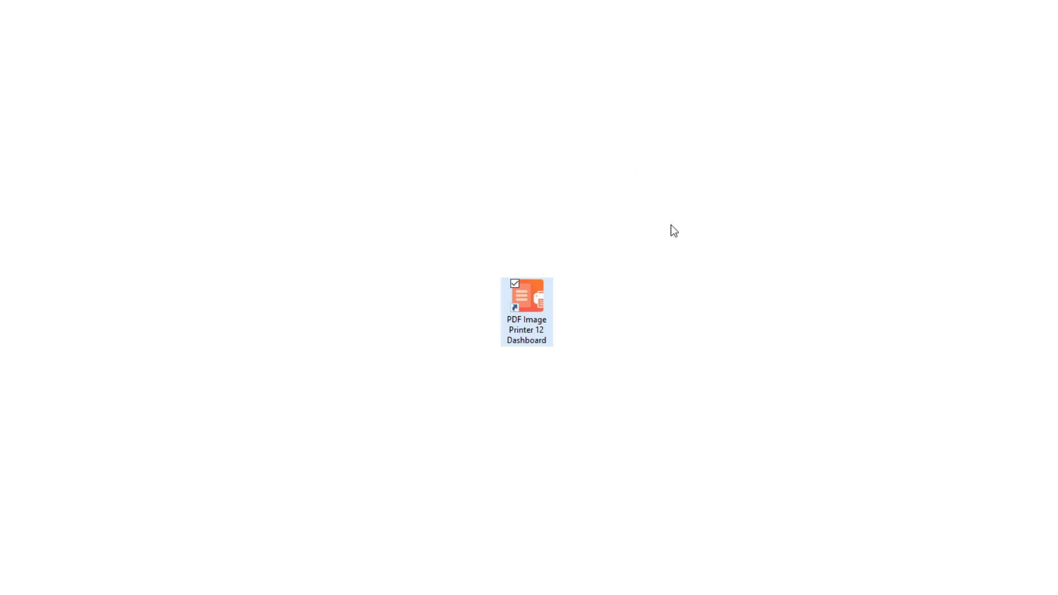